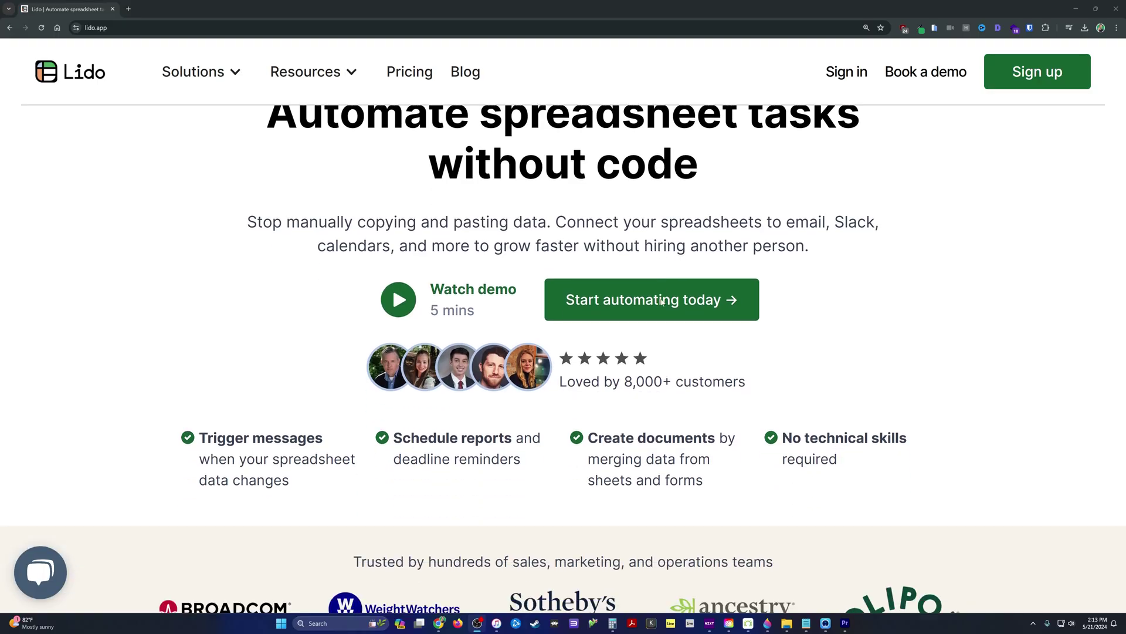
Step: Create a new blank Lido spreadsheet from the Files page
scroll(662, 302, down, 9)
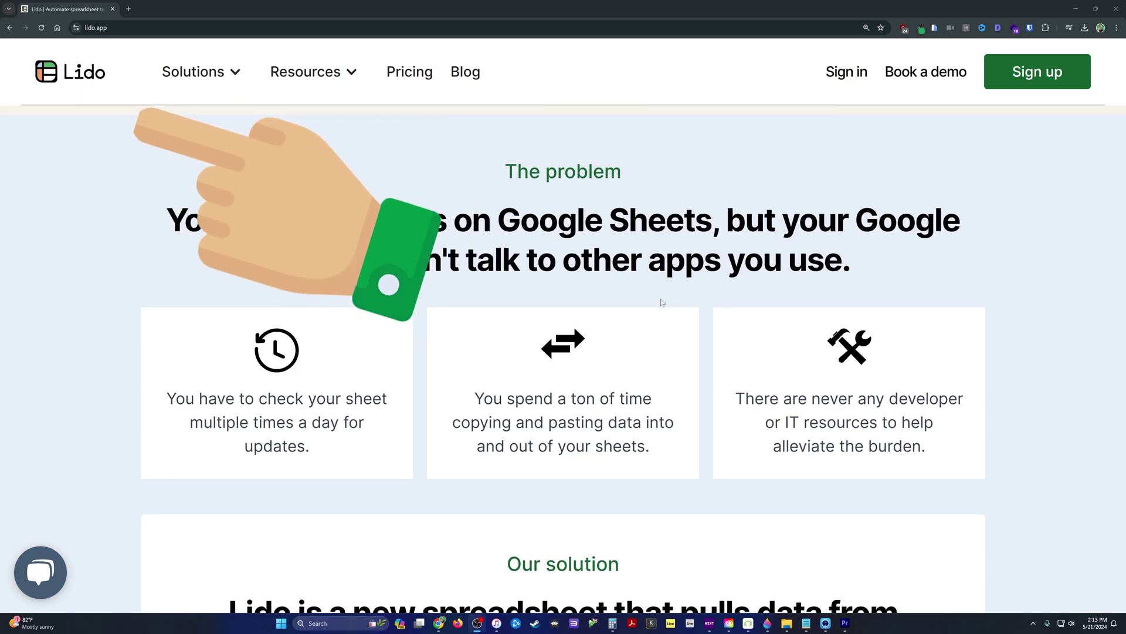
scroll(670, 299, down, 4)
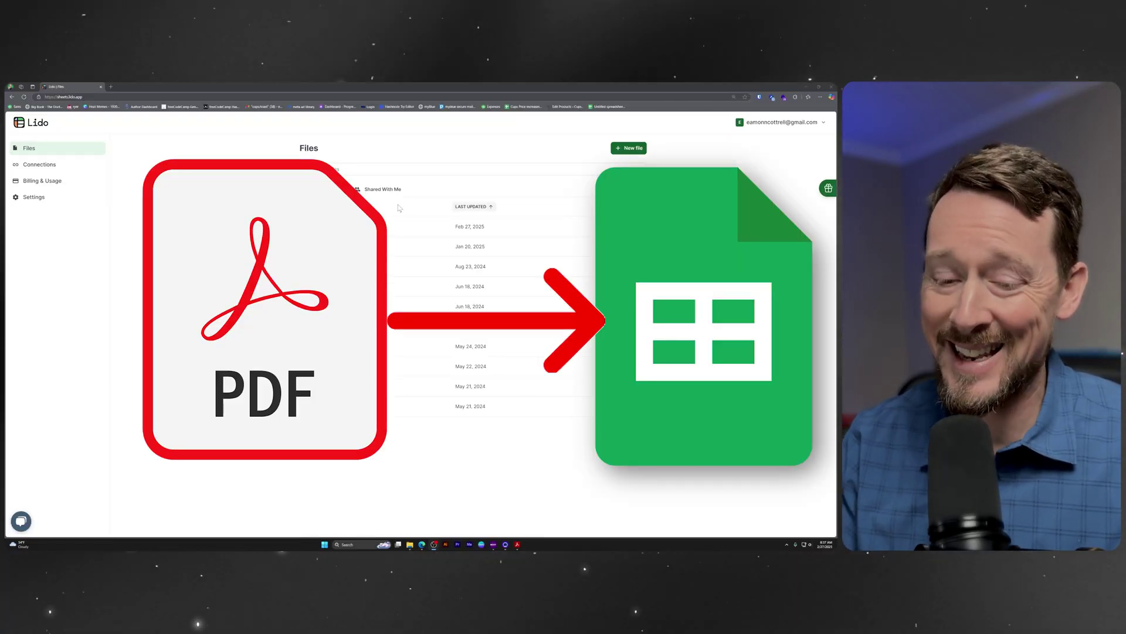
click(626, 149)
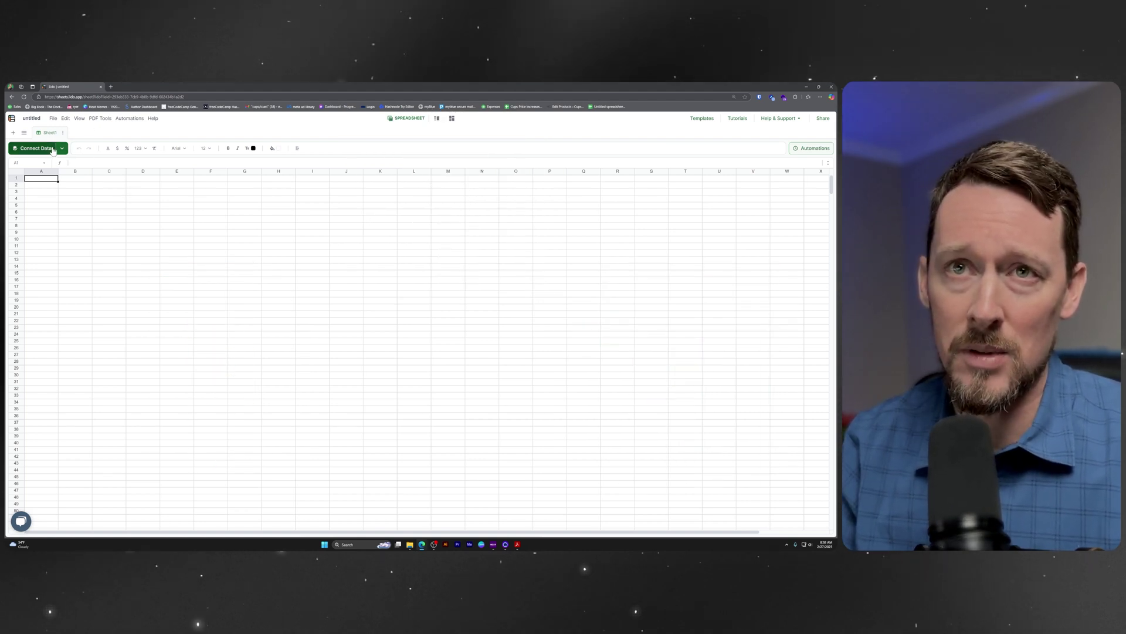
Step: Browse the Connect Data sources list, then close it without connecting anything
click(52, 148)
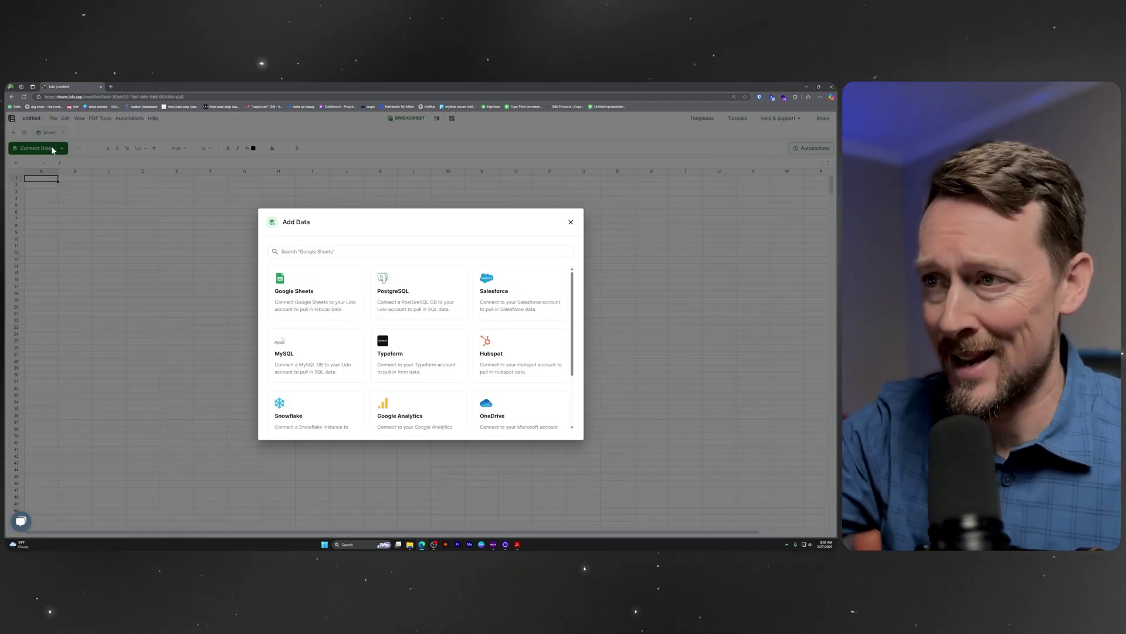
scroll(426, 280, down, 3)
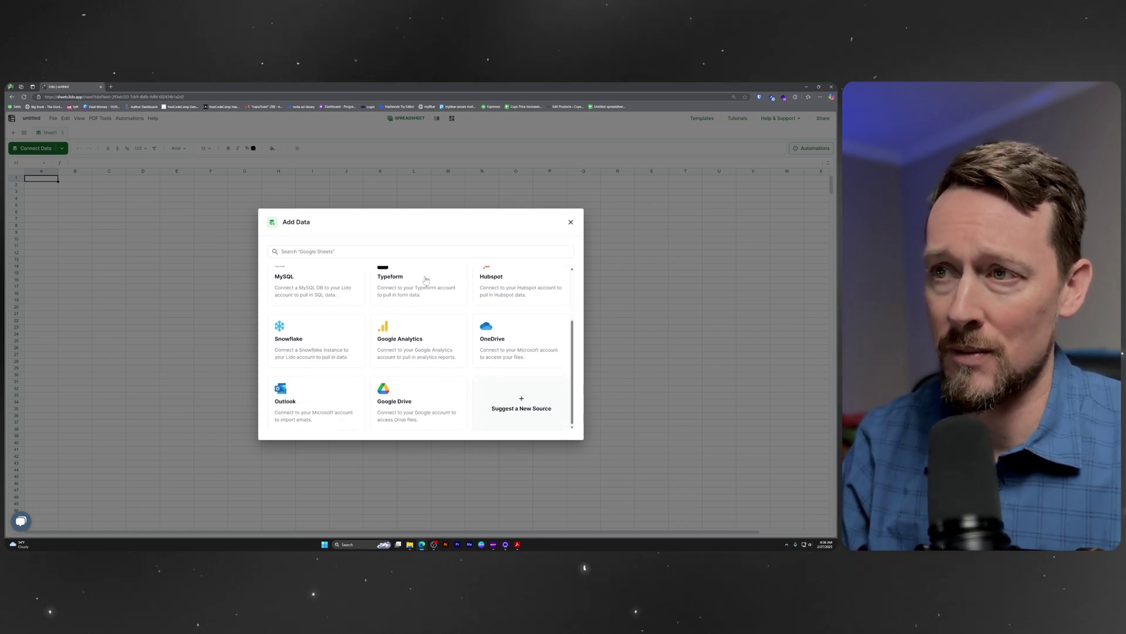
click(570, 222)
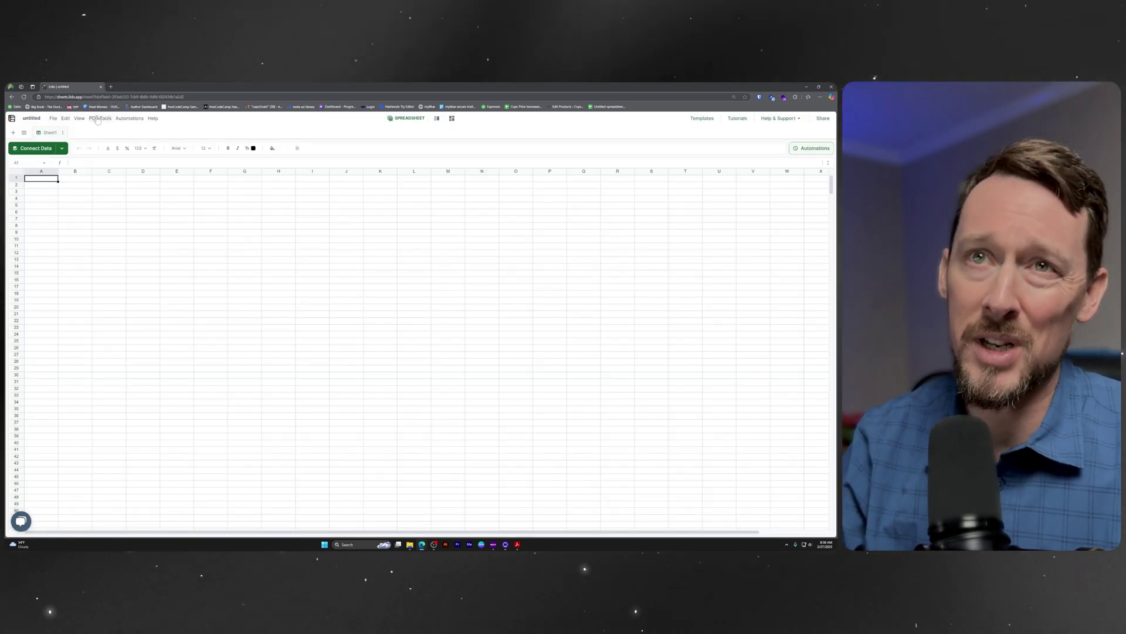
Step: Start the PDF Data Extractor from the PDF Tools menu, then cancel its upload window
click(98, 119)
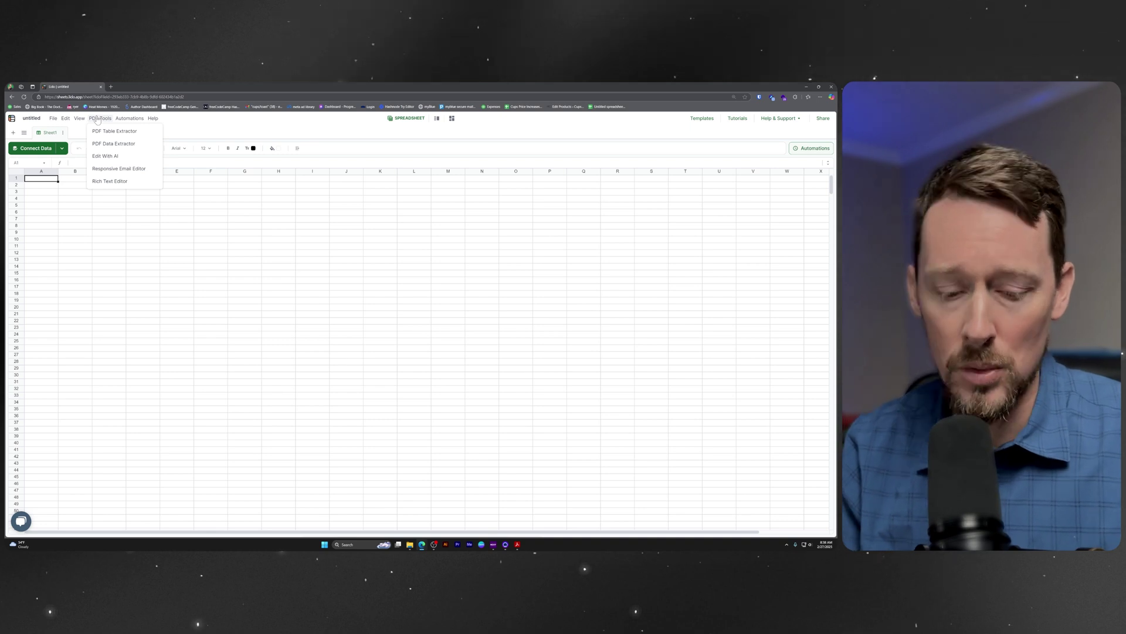
click(98, 119)
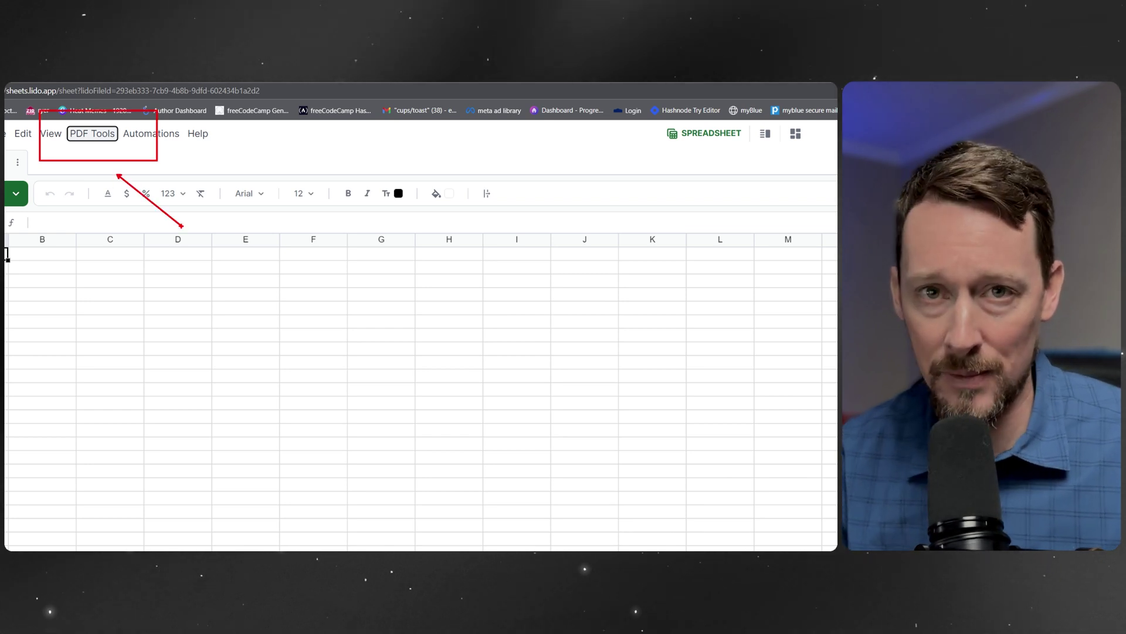
click(99, 133)
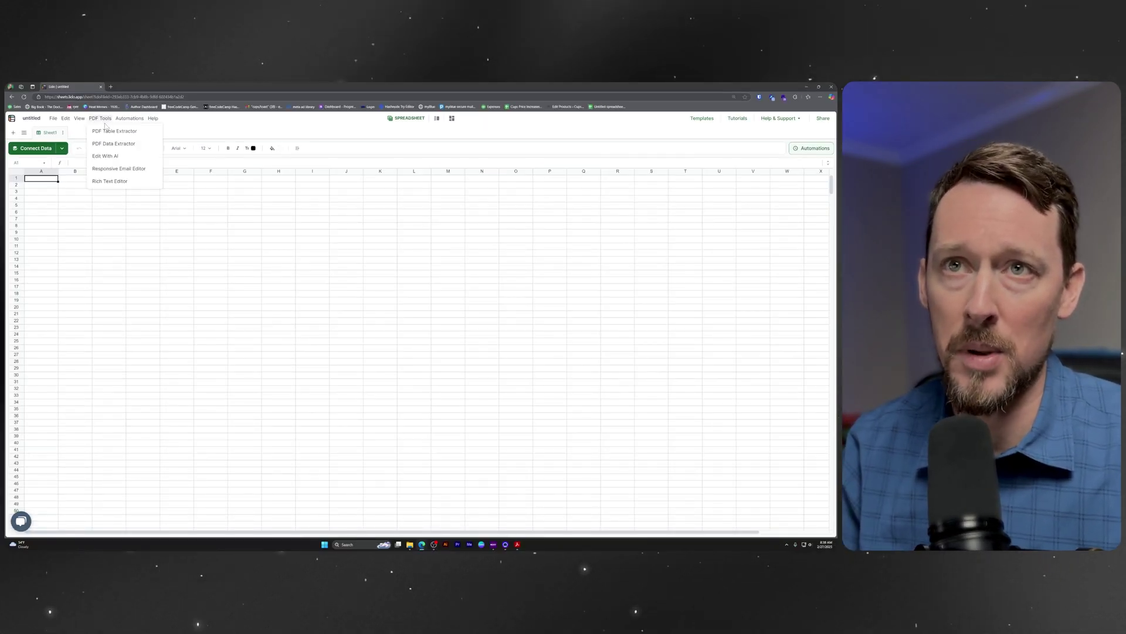
click(119, 147)
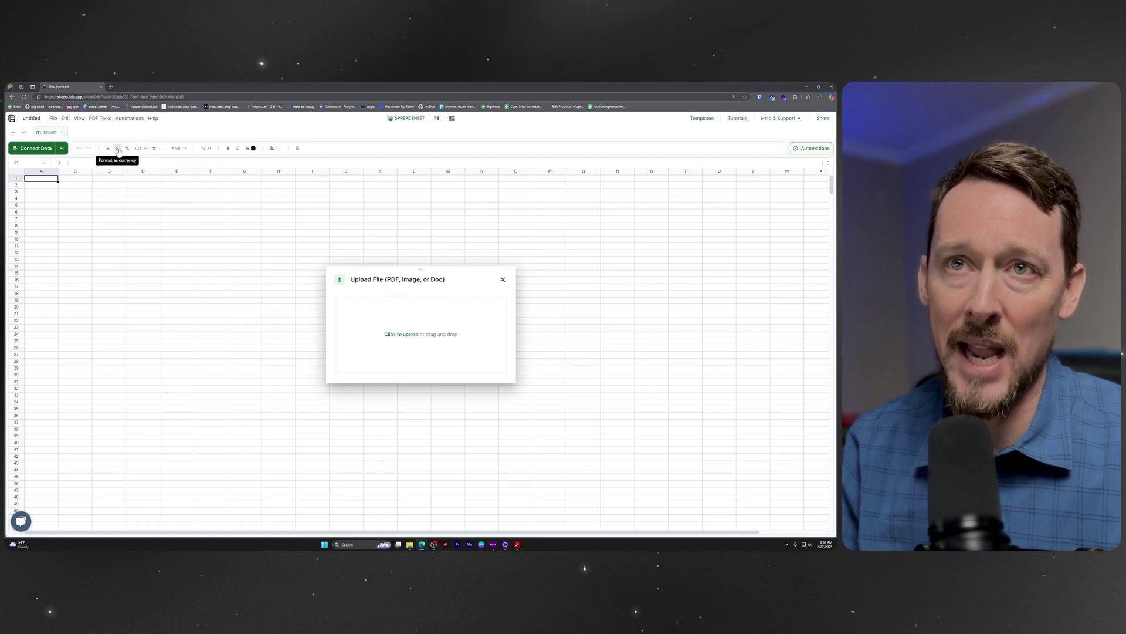
click(503, 279)
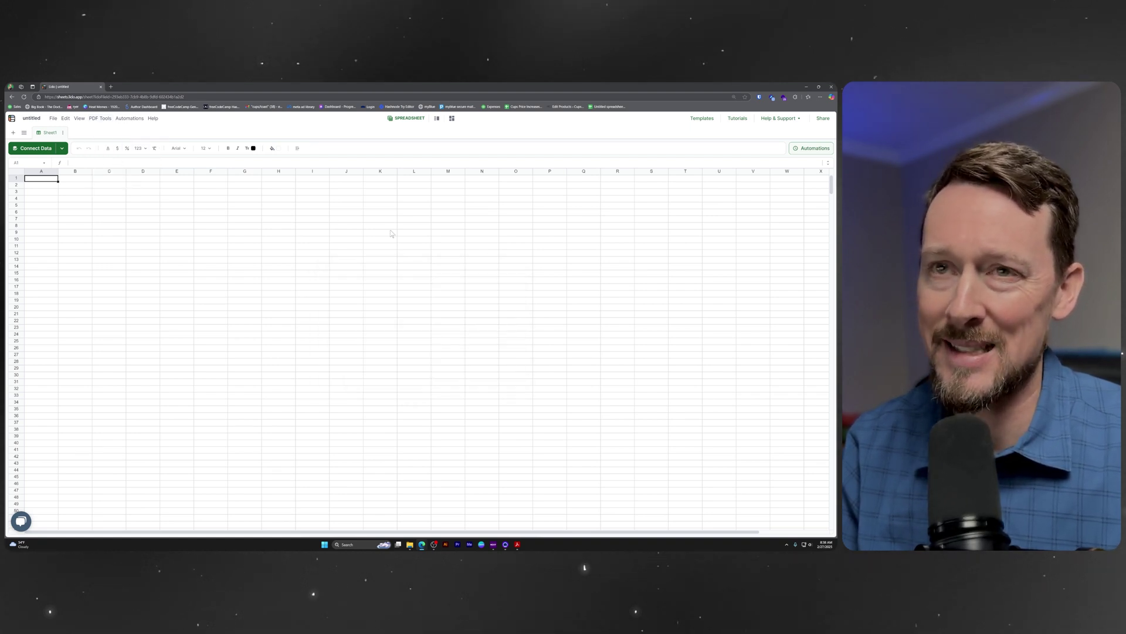
Step: Launch the PDF Data Extractor from cell A1 and upload simplified_inventory_sheet.pdf
right_click(52, 181)
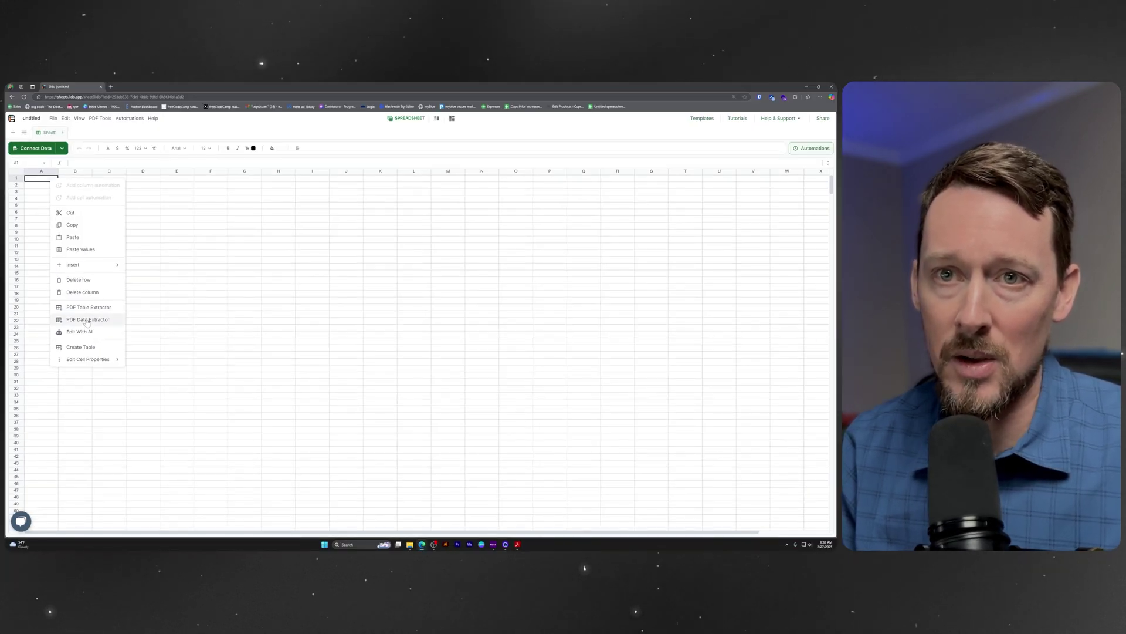
click(87, 321)
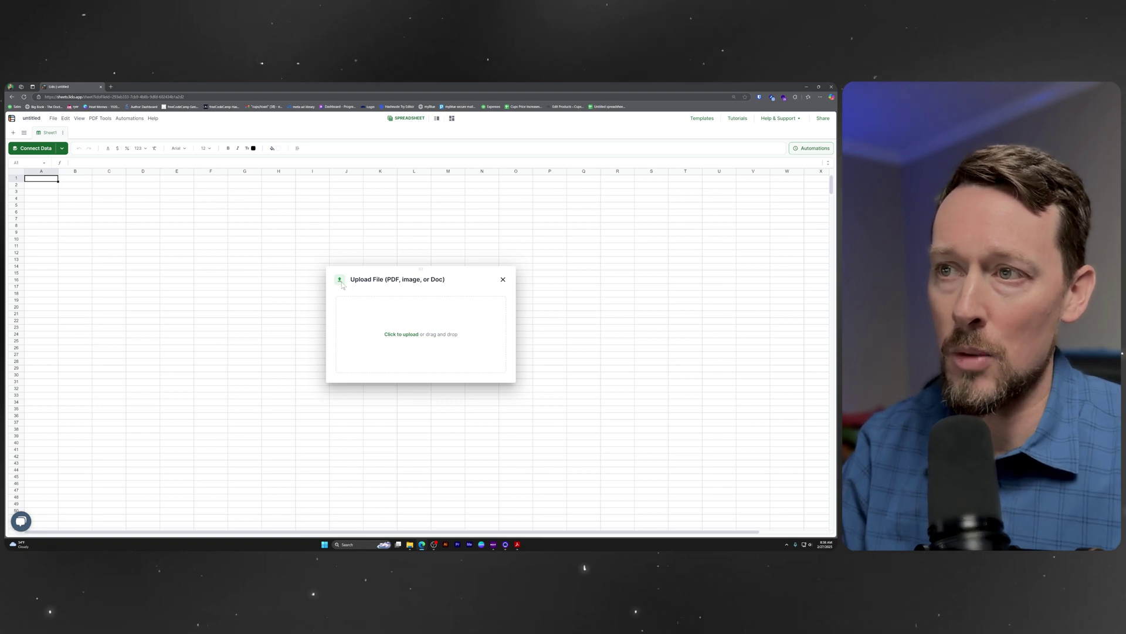
click(422, 340)
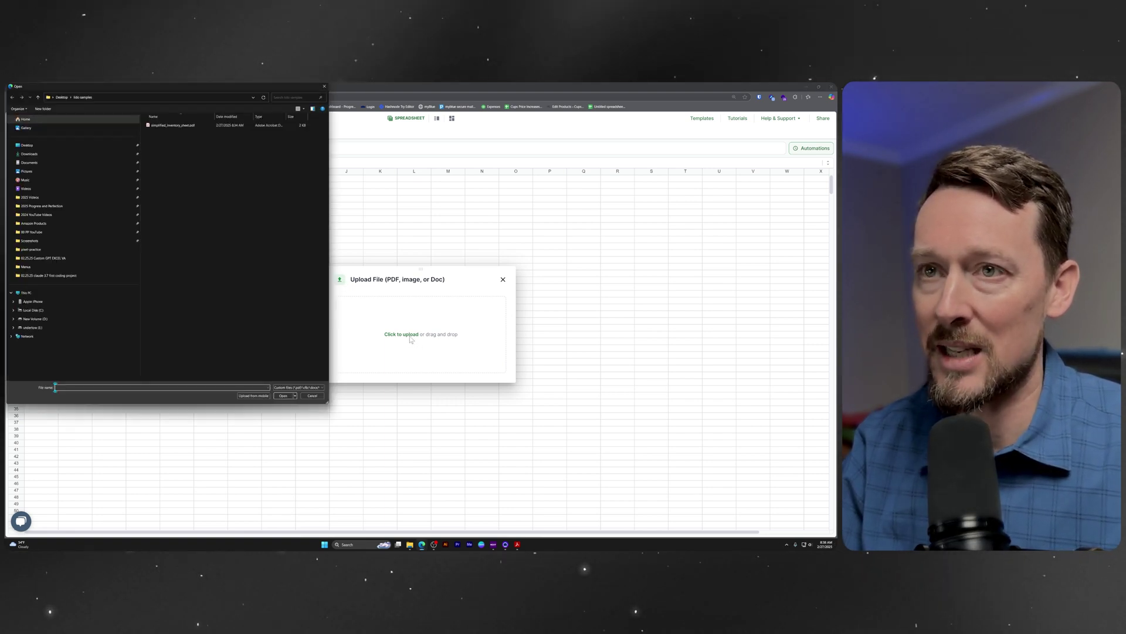
double_click(177, 126)
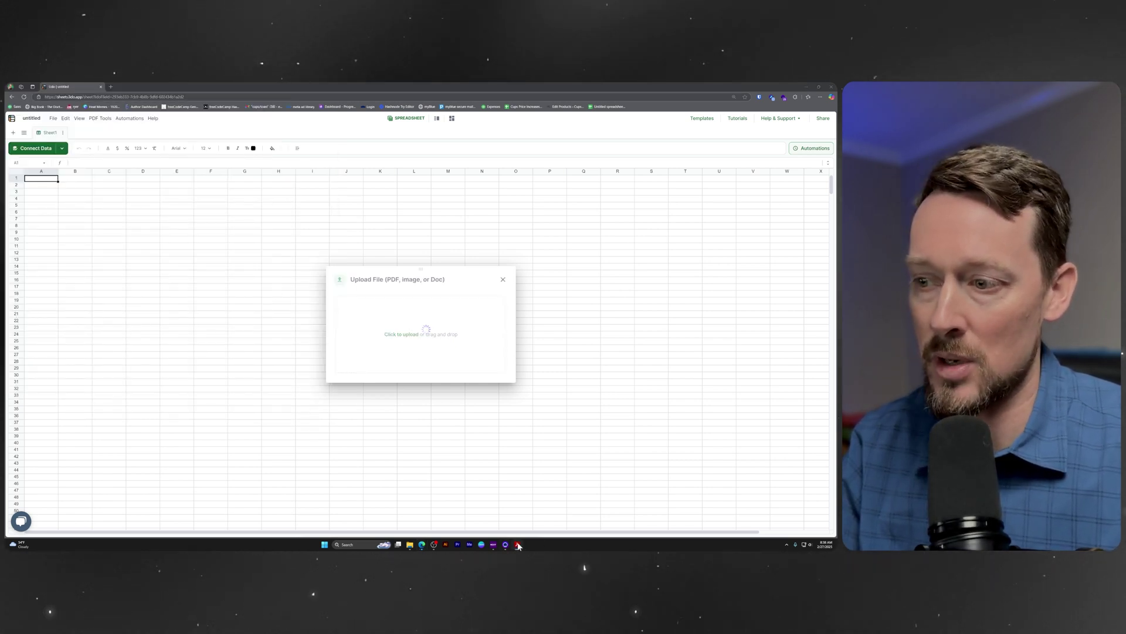
Step: Review the Simplified Inventory Sheet PDF in Acrobat and close it without saving changes
key(alt+Tab)
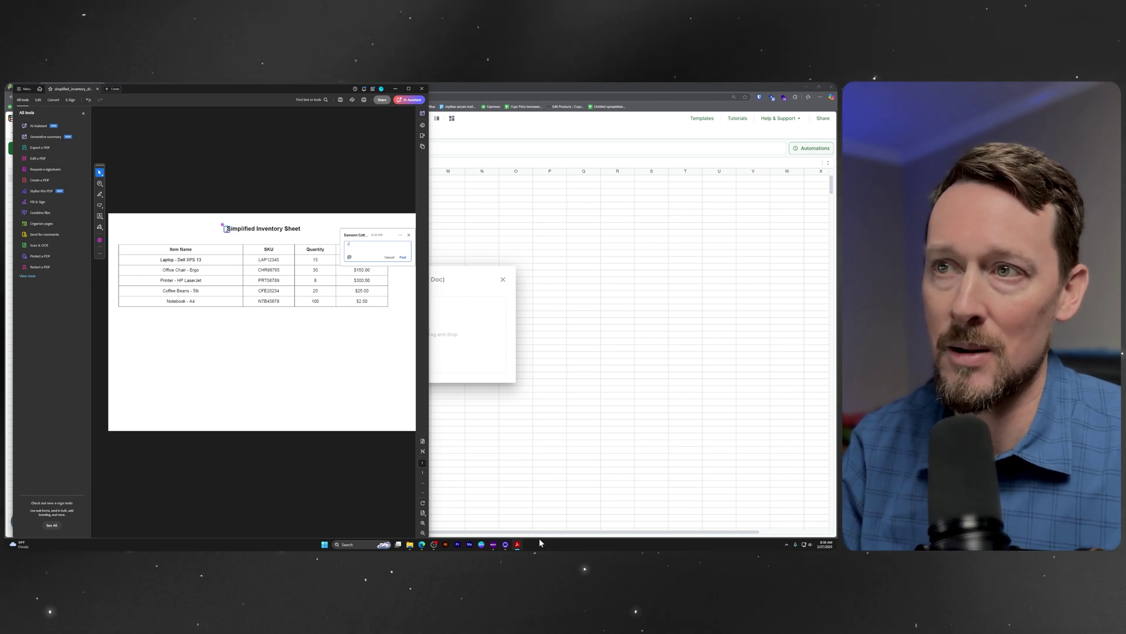
key(Escape)
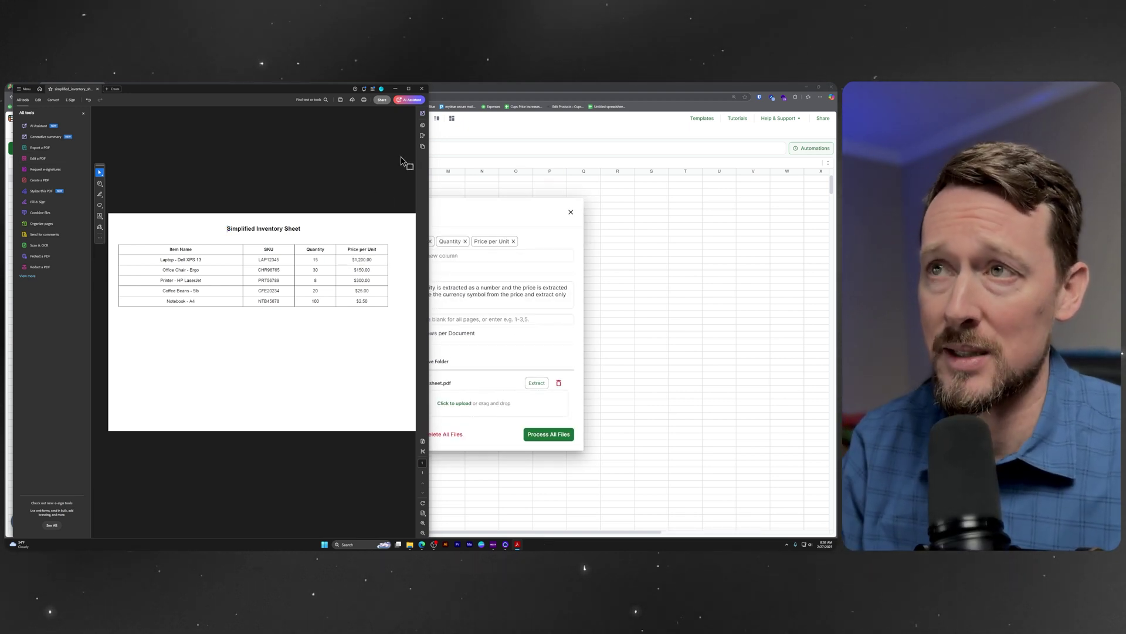
click(422, 89)
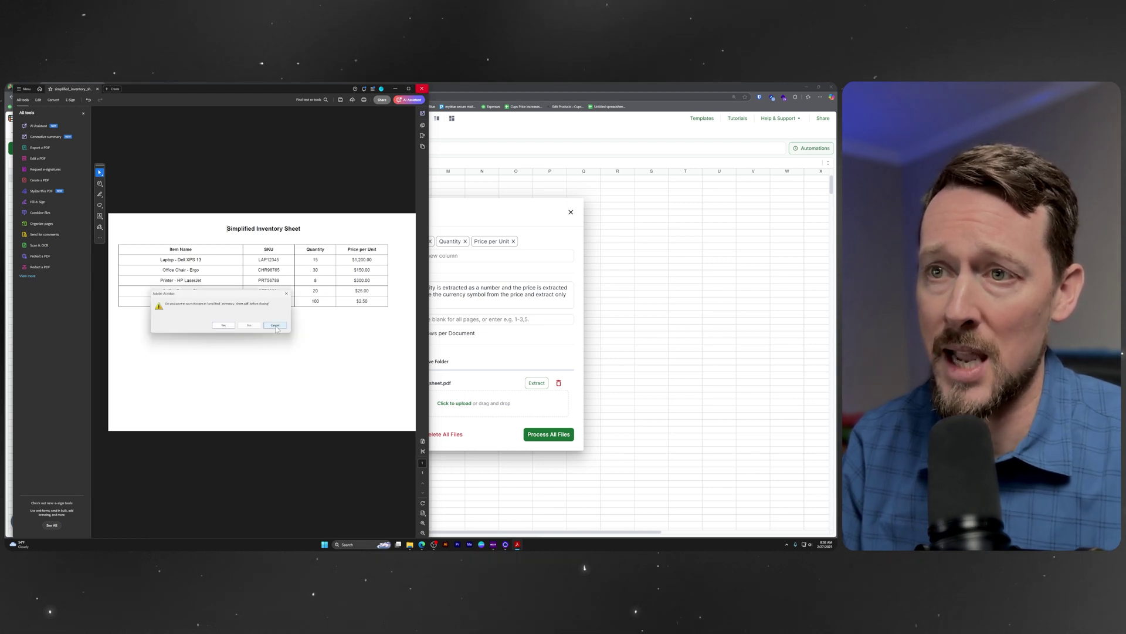
click(249, 325)
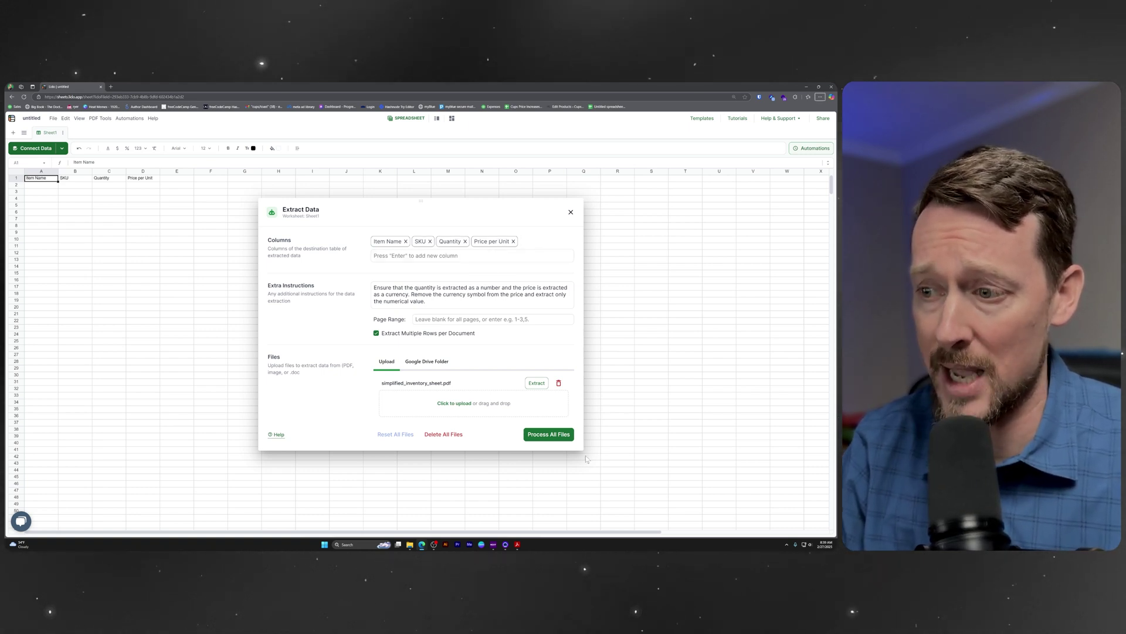
Step: Check the inventory PDF again, then delete all text in the Extra Instructions field
click(517, 544)
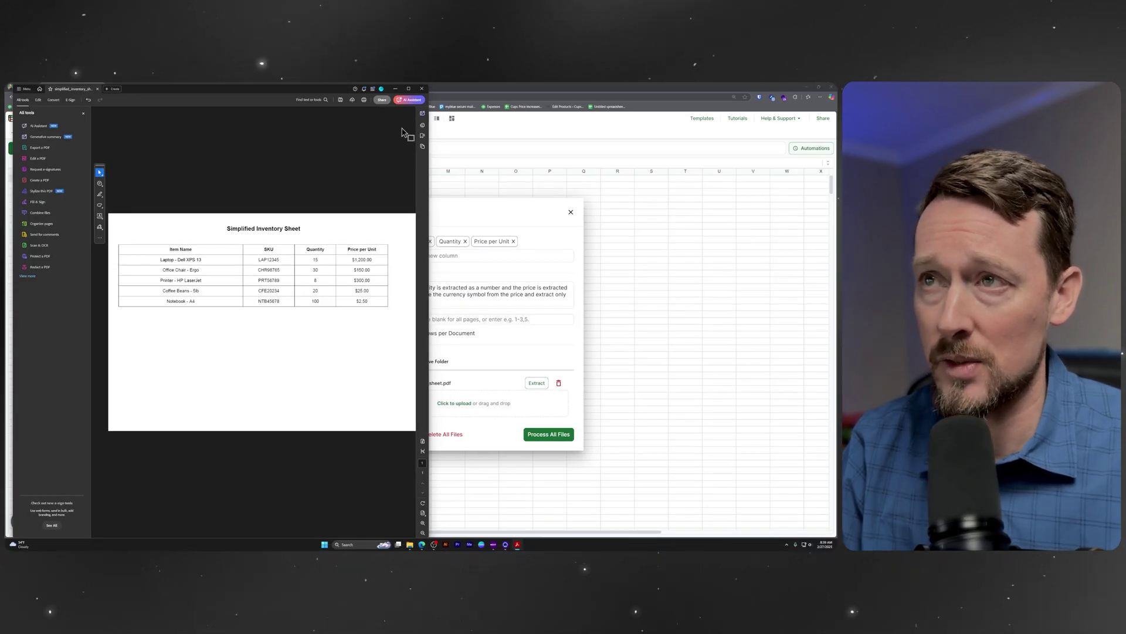
click(395, 89)
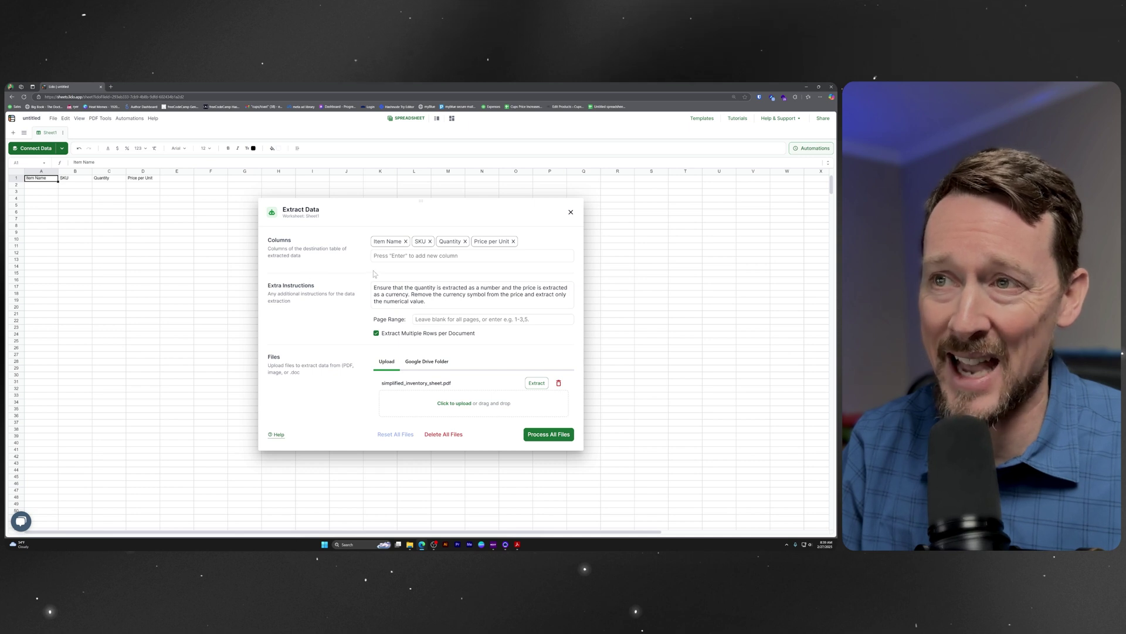
drag(425, 300, 361, 283)
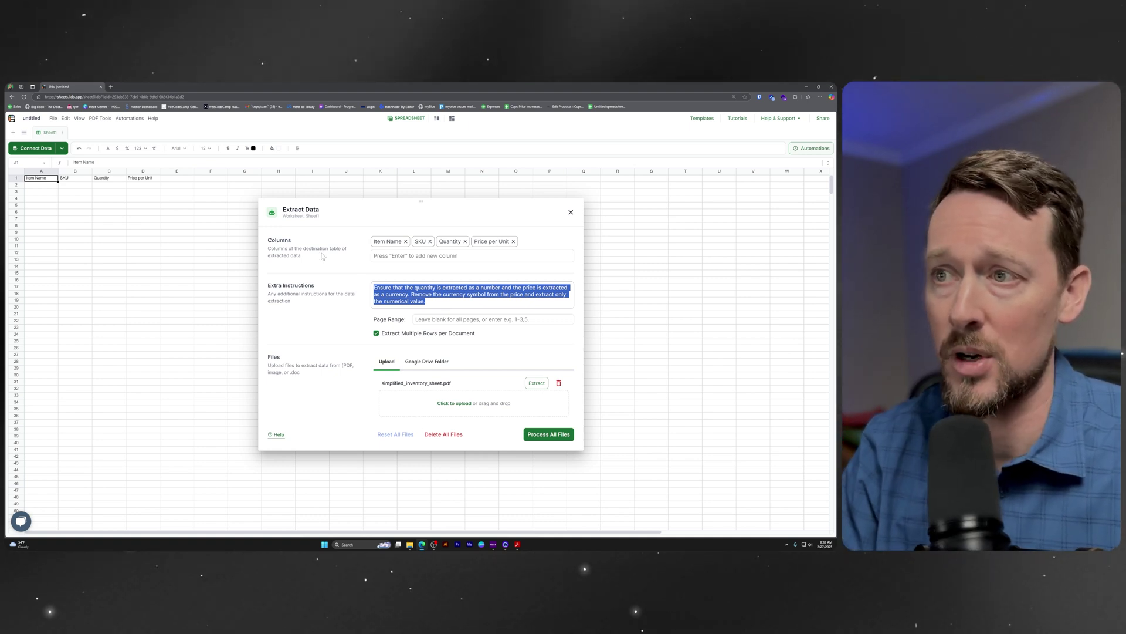
key(BackSpace)
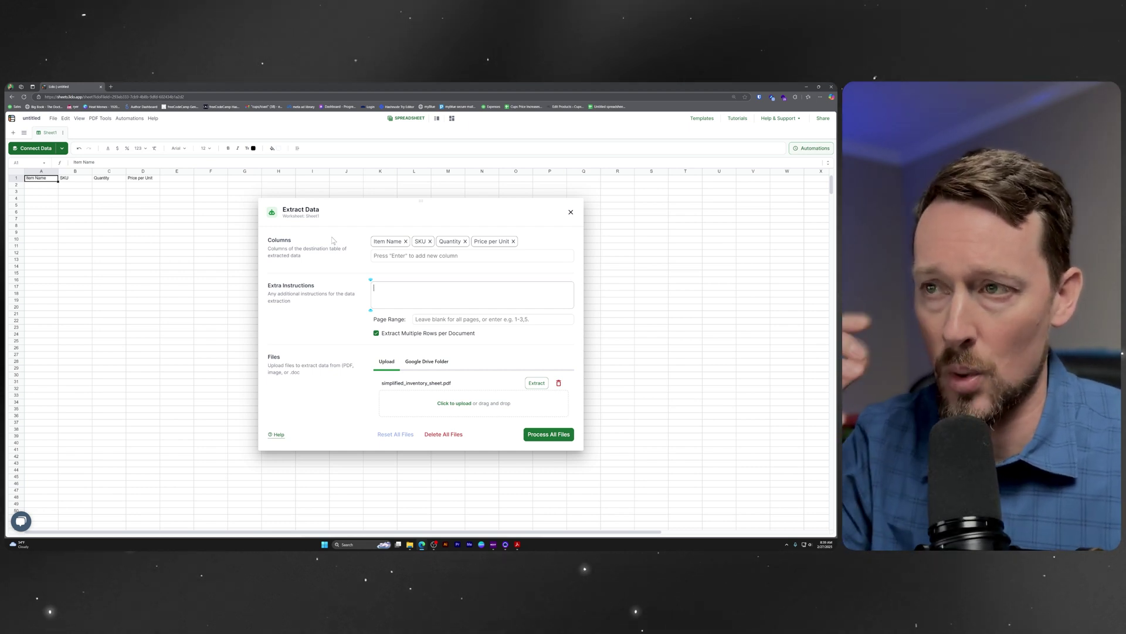
Step: Add test columns 'Other Stuff' and 'Add Things', then remove both again
click(415, 255)
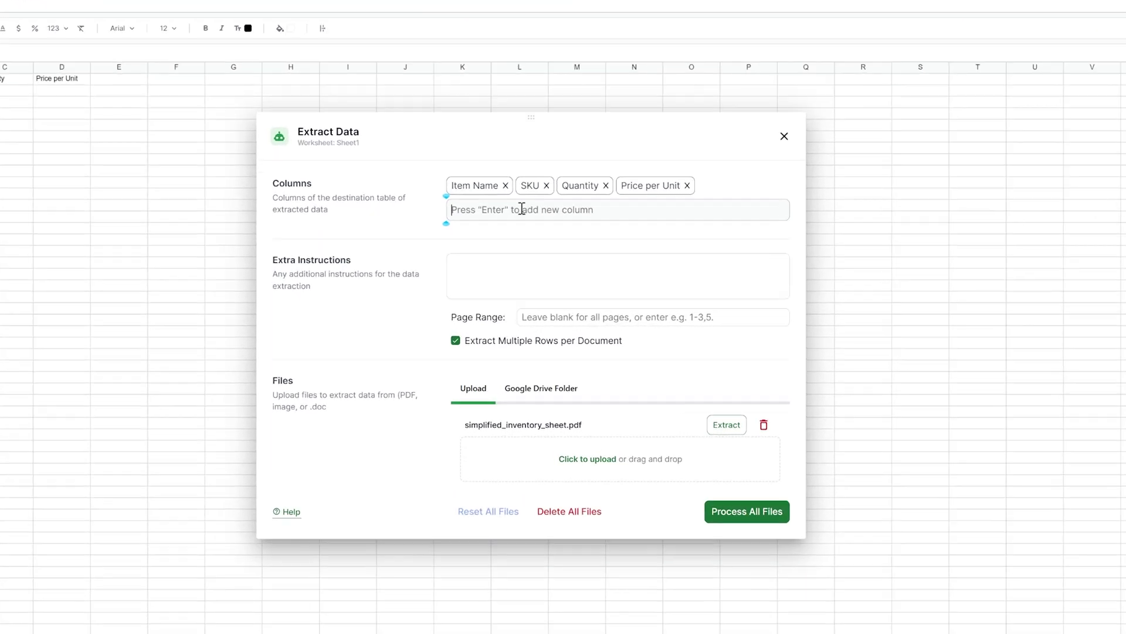
text(Other Stuff)
key(Return)
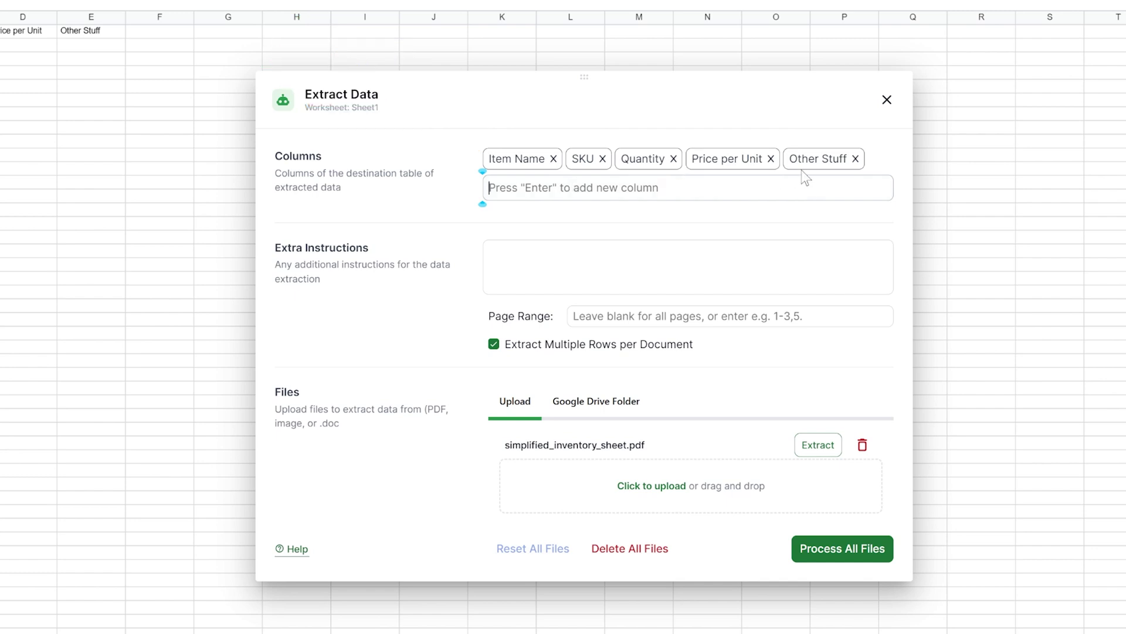
click(855, 158)
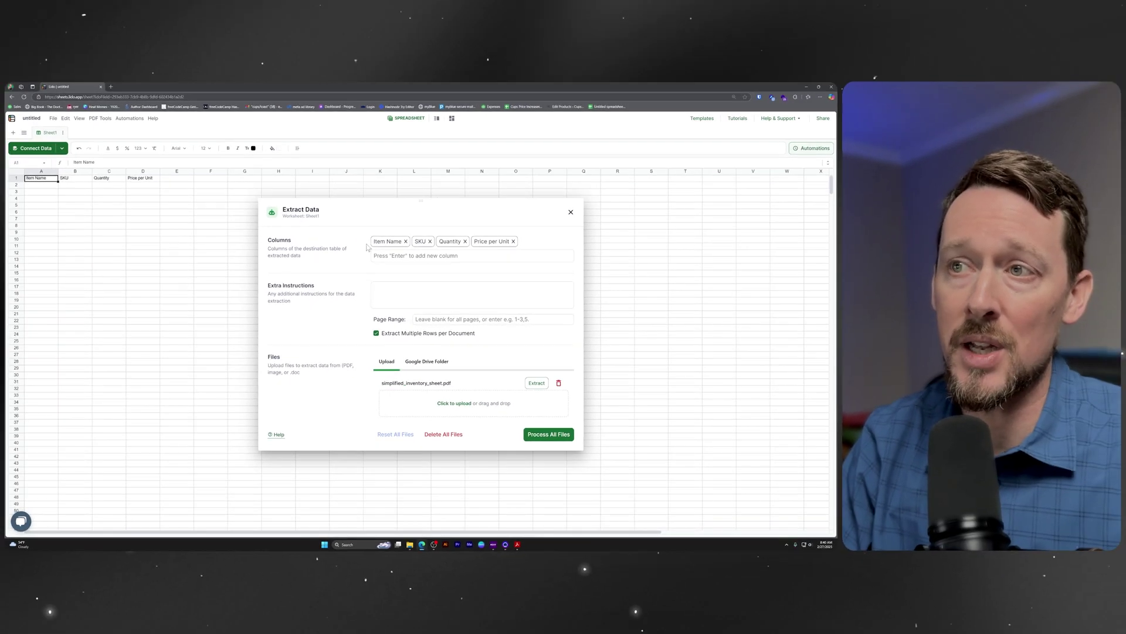
click(527, 183)
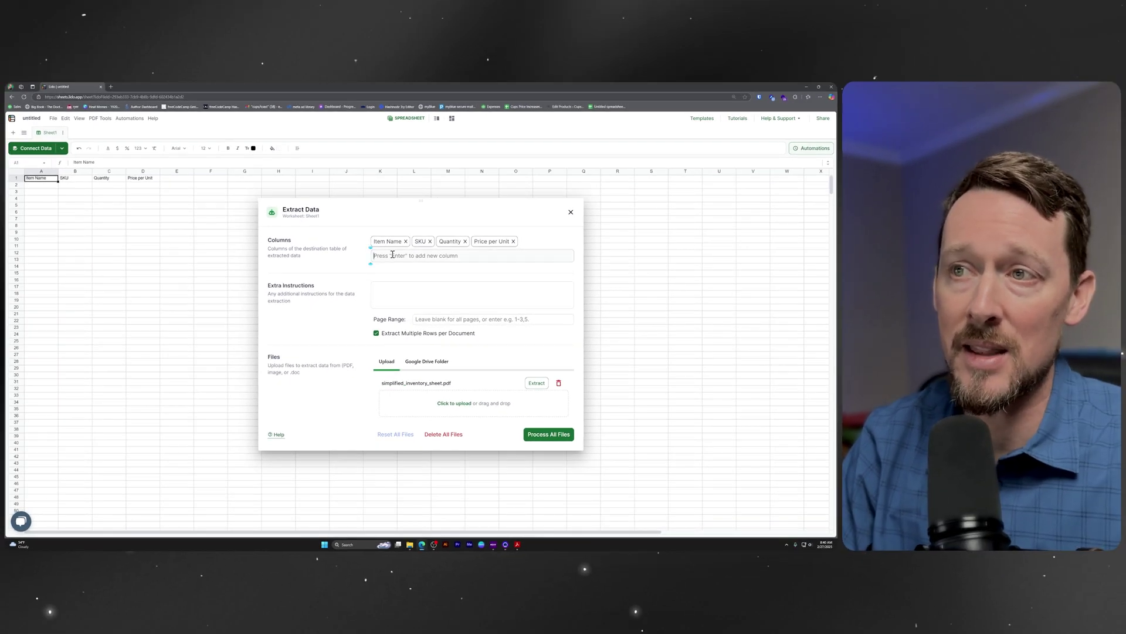
text(Add Things)
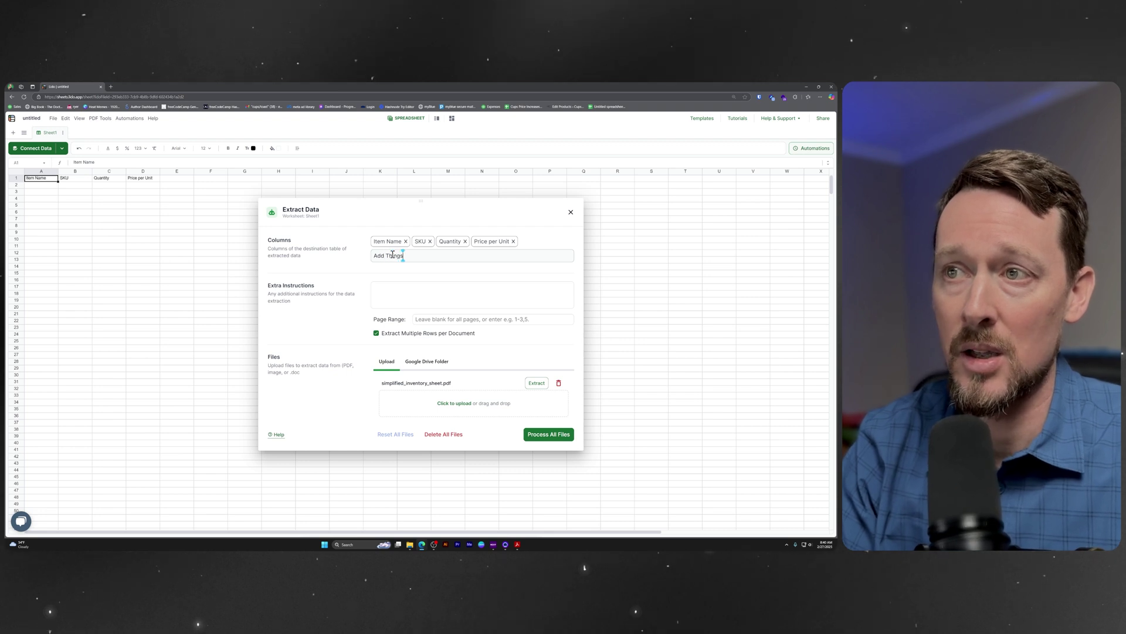
key(Return)
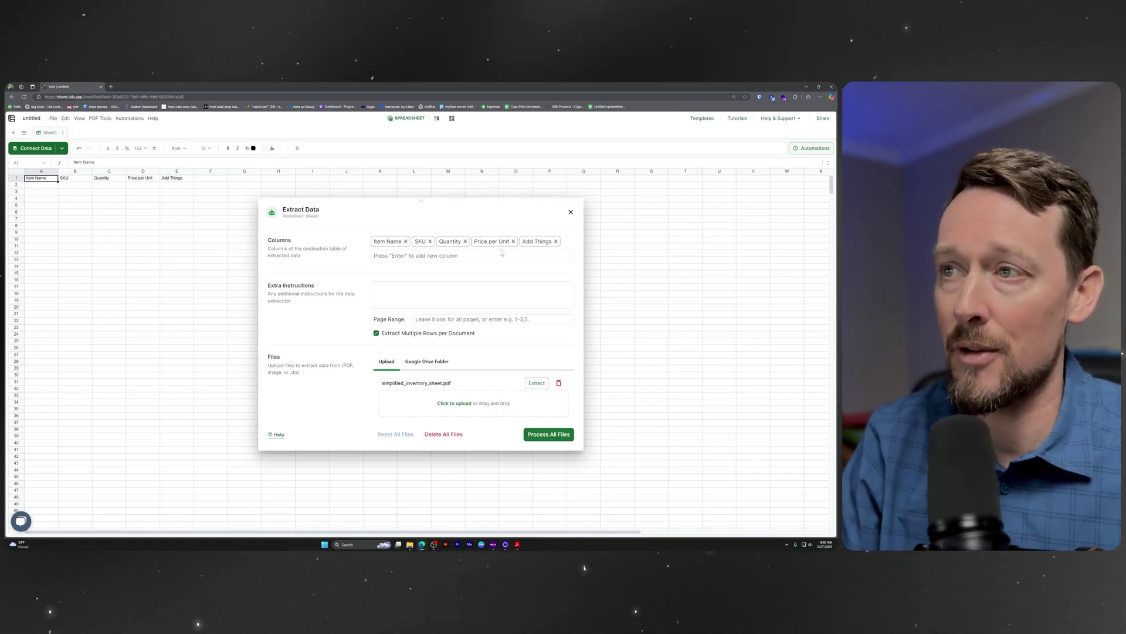
right_click(555, 241)
click(556, 241)
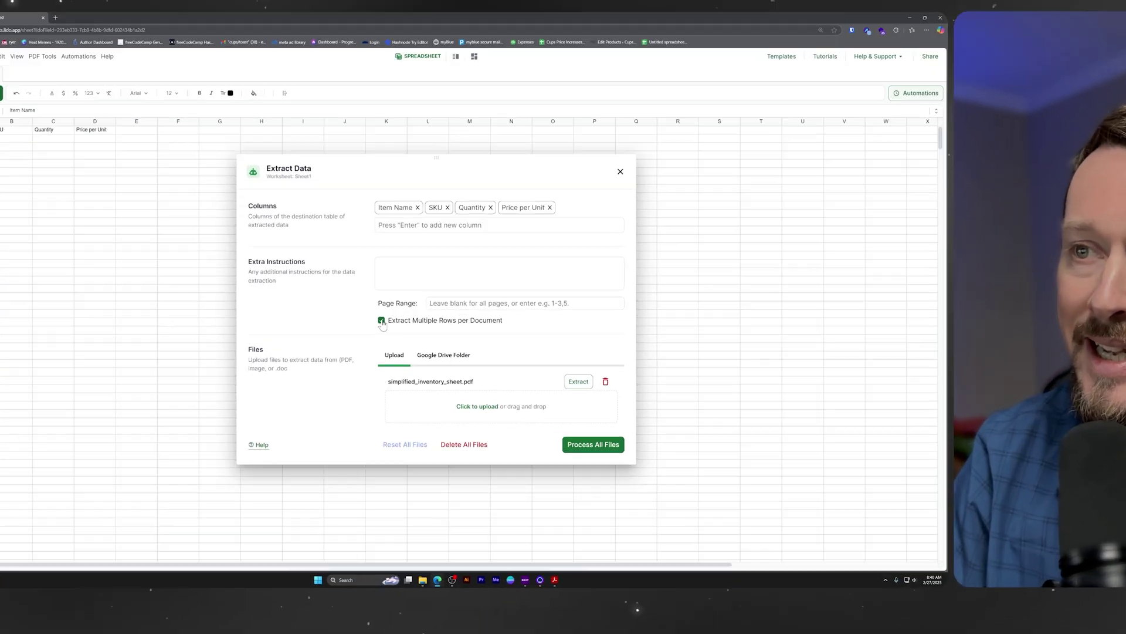
Step: Toggle Extract Multiple Rows per Document off and back on, then show the inventory PDF
click(381, 321)
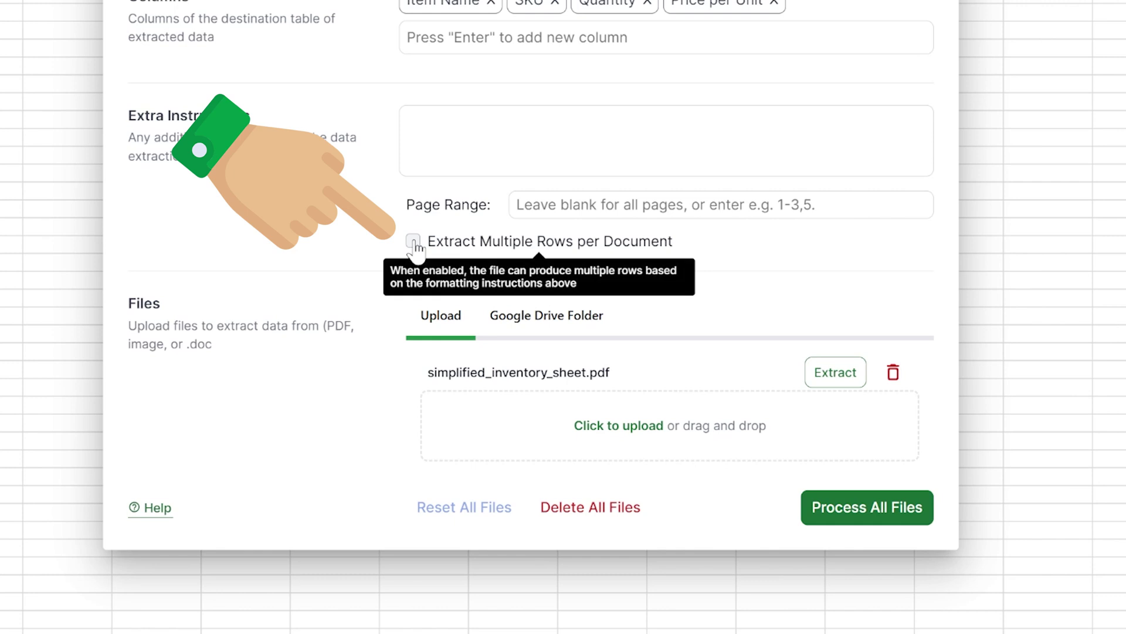
click(413, 242)
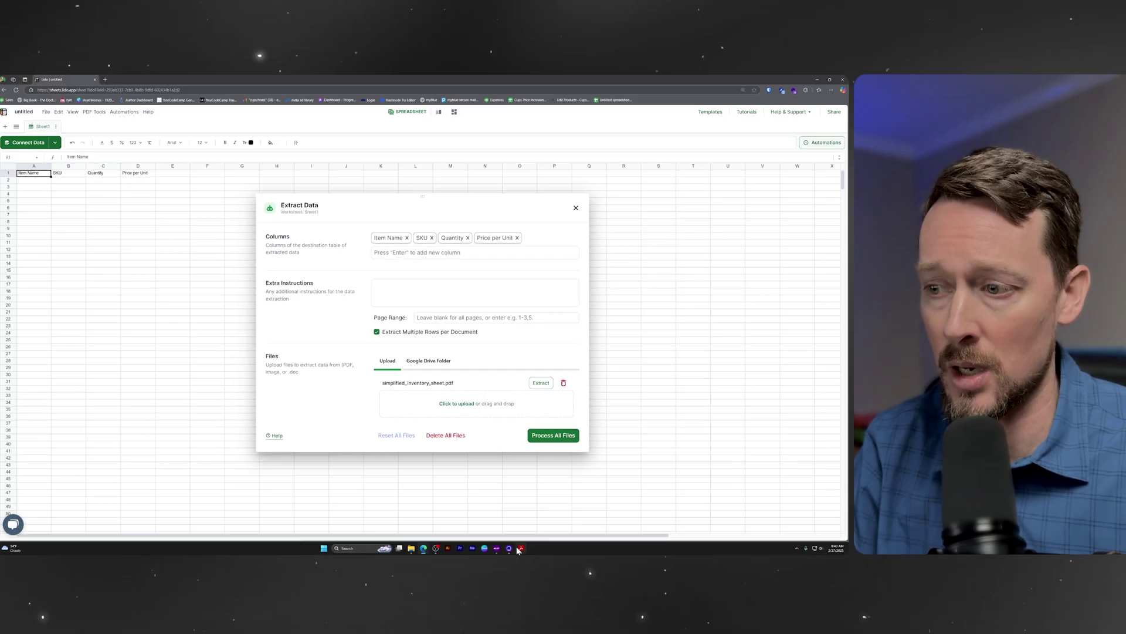
click(506, 542)
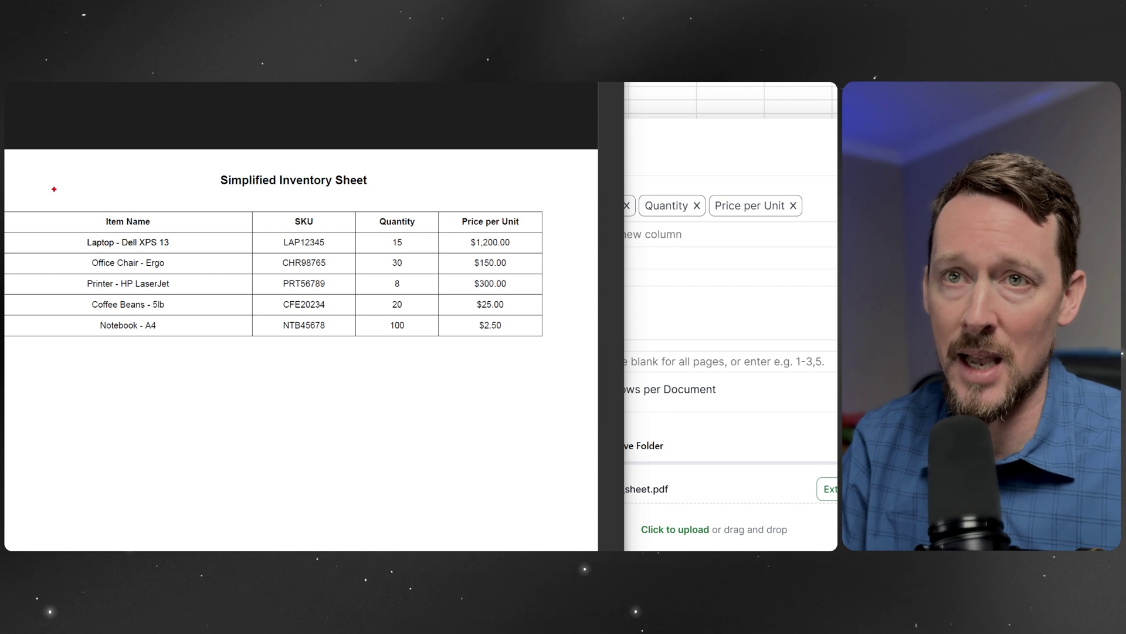
Step: Close the inventory PDF and run the extraction to fill Sheet1 with five inventory rows
mouse_move(54, 189)
mouse_down()
mouse_move(268, 395)
mouse_move(484, 447)
mouse_up()
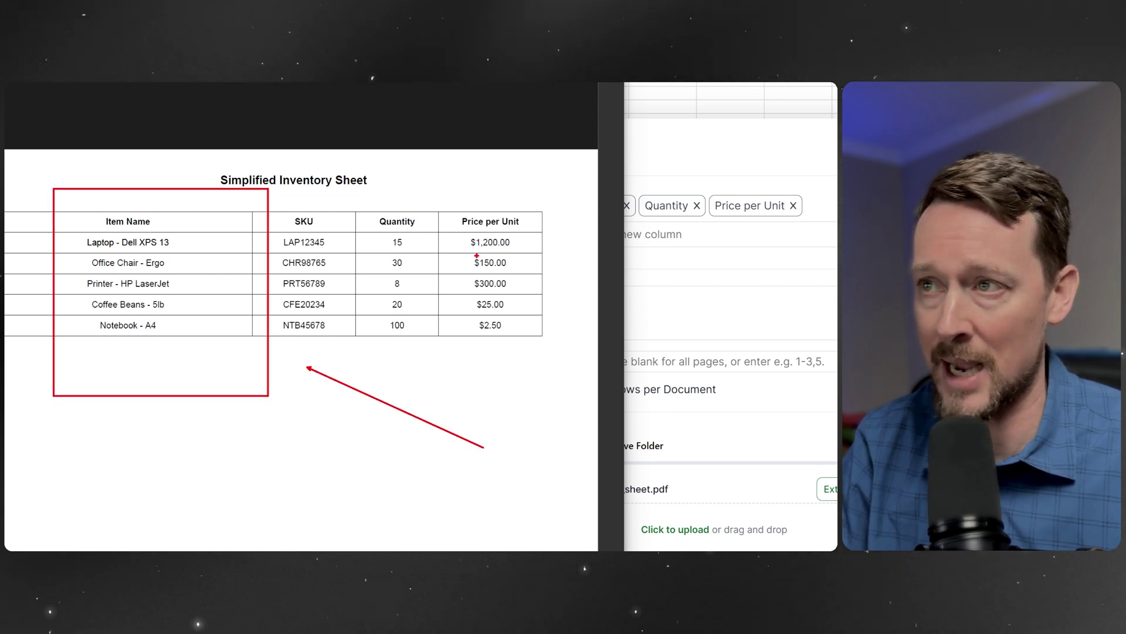
drag(360, 338, 445, 372)
drag(471, 329, 596, 330)
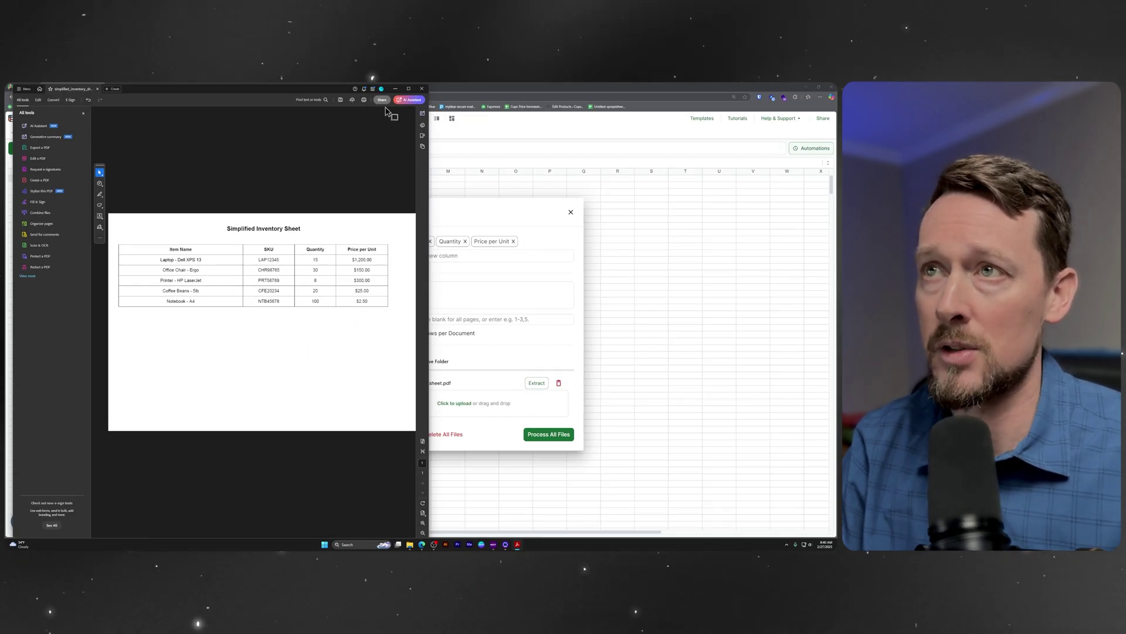
click(391, 93)
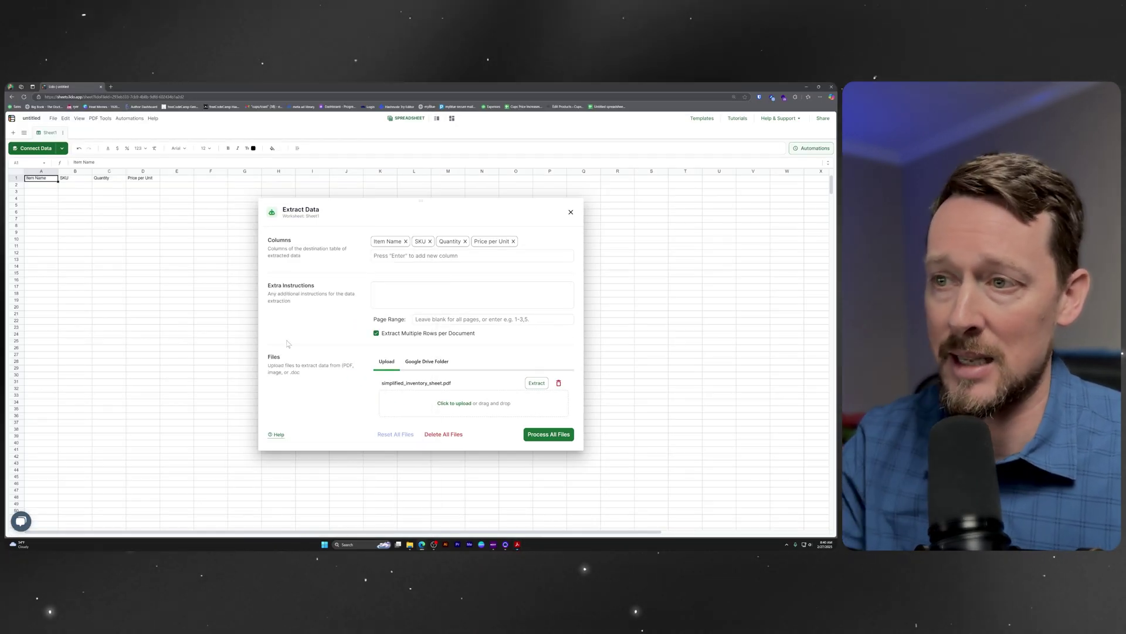
click(537, 435)
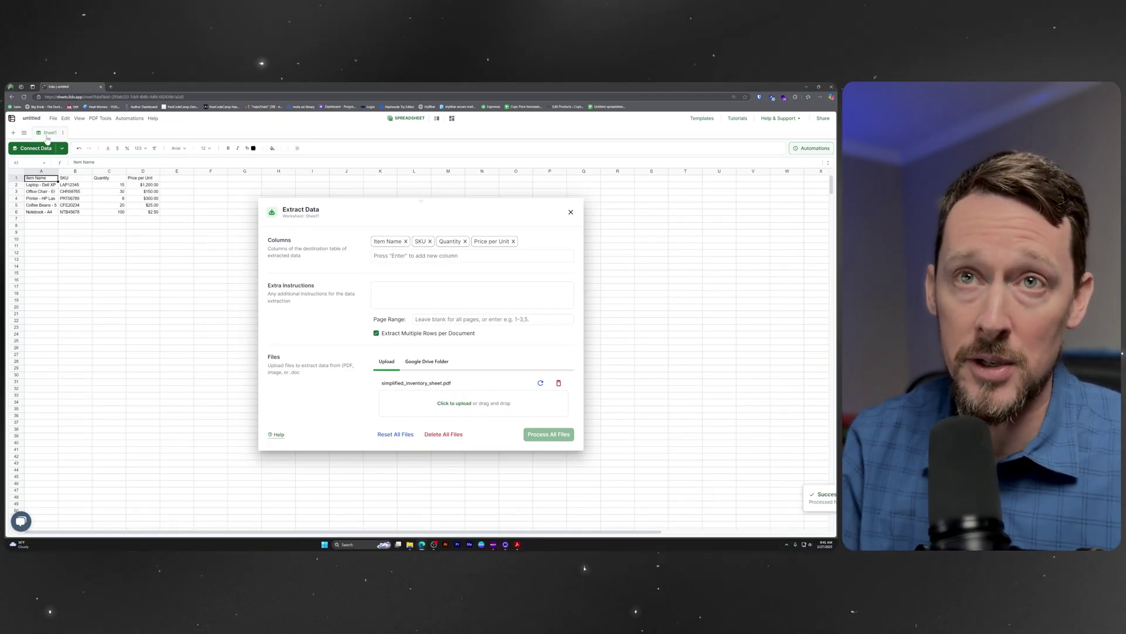
Step: Export the sheet's values to Excel and open the downloaded untitled.xlsx
click(55, 120)
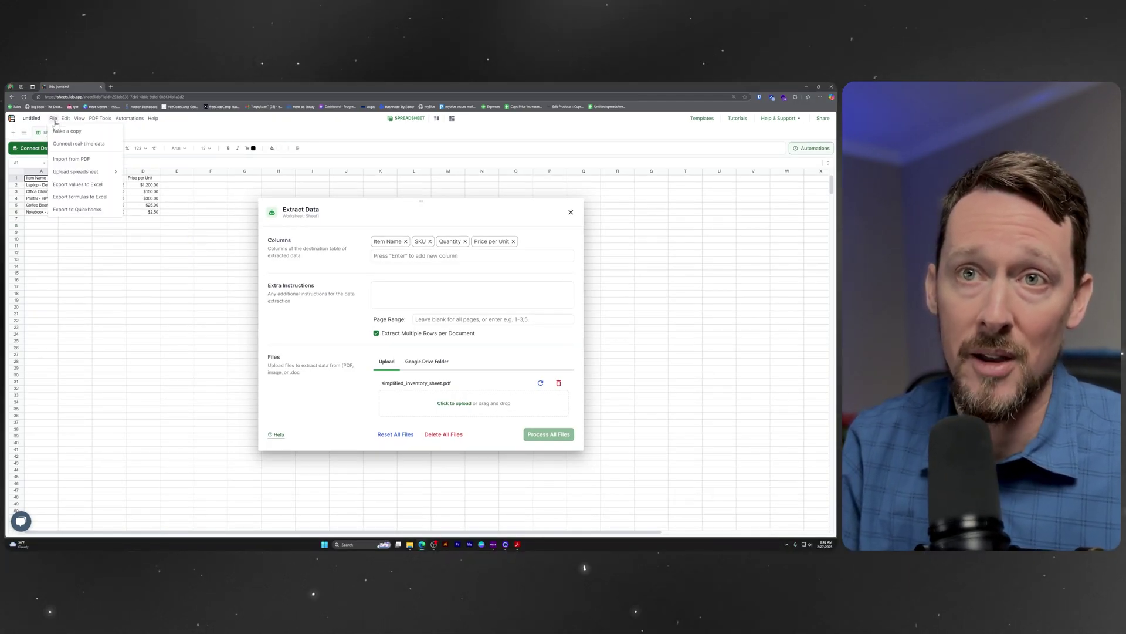
click(86, 186)
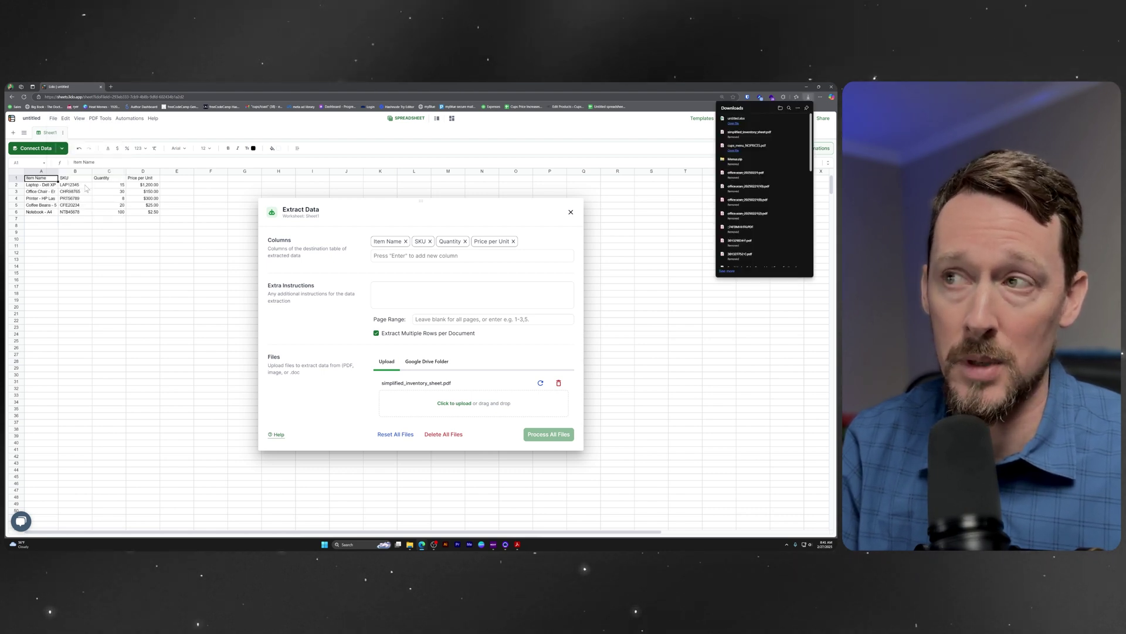
click(740, 129)
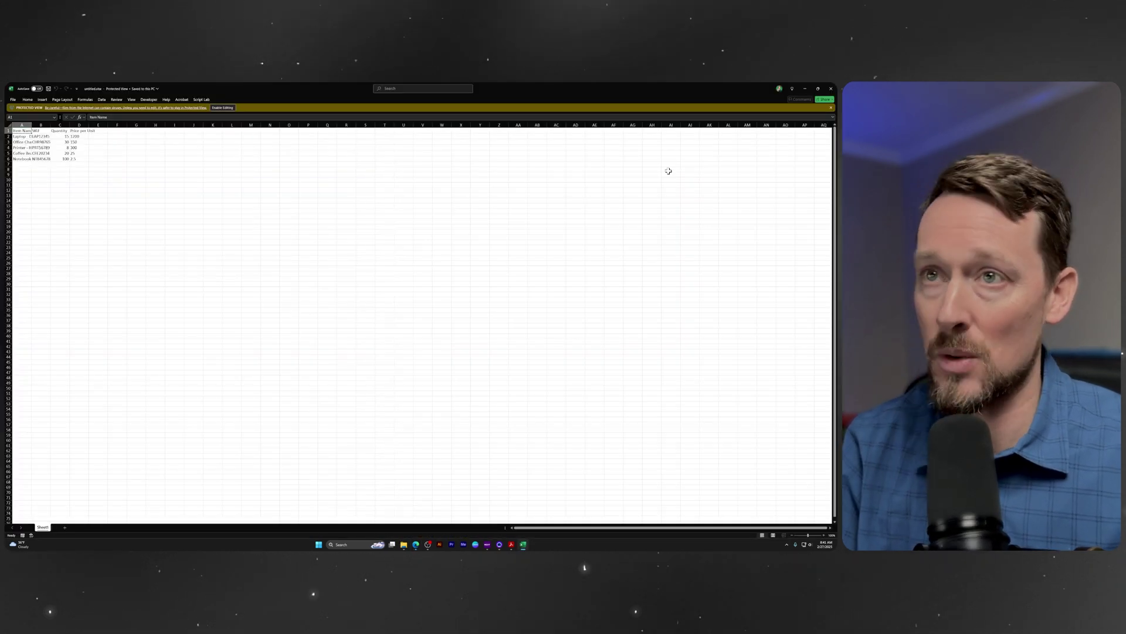
Step: Enable editing in untitled.xlsx and AutoFit the widths of columns A–D
click(222, 108)
ctrl+scroll(173, 180, up, 7)
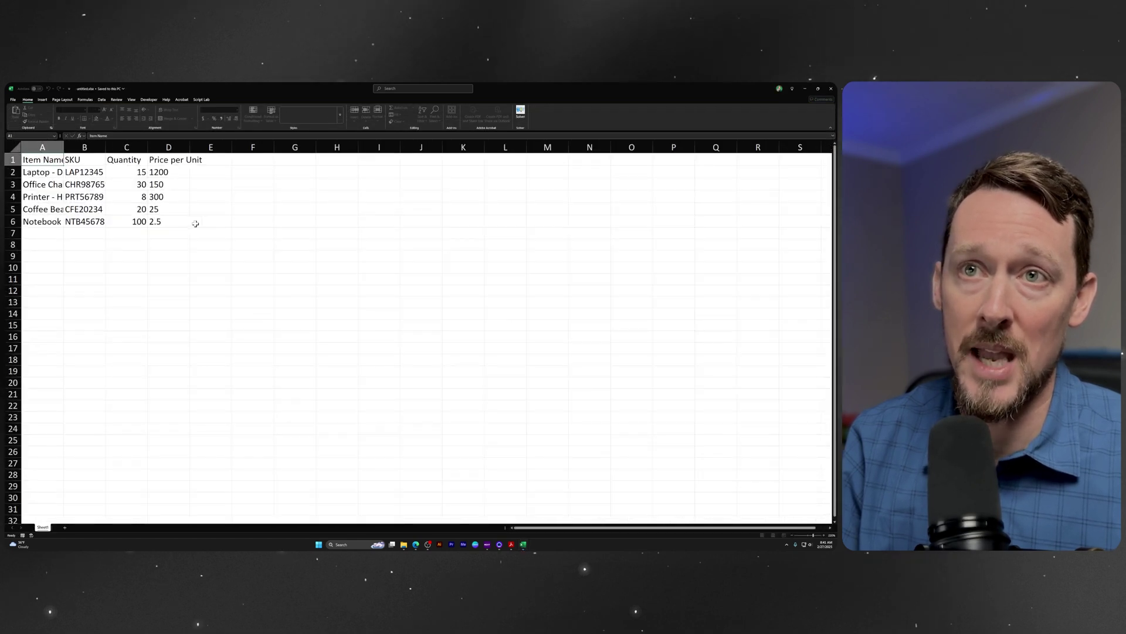
ctrl+scroll(196, 223, up, 1)
key(ctrl+a)
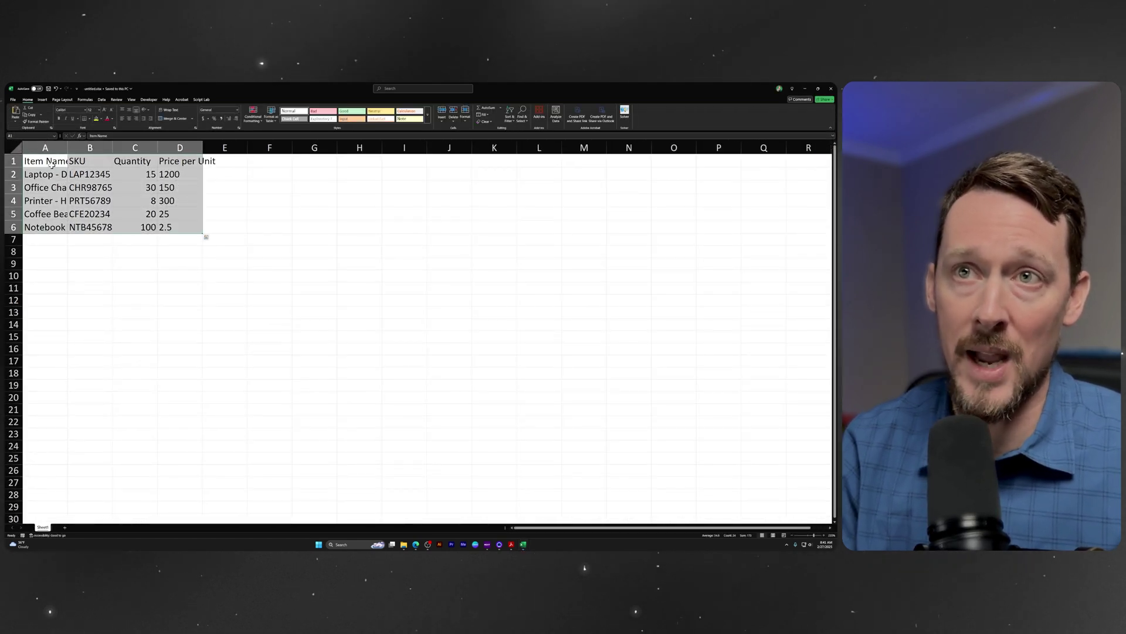
key(alt+h)
key(o)
key(i)
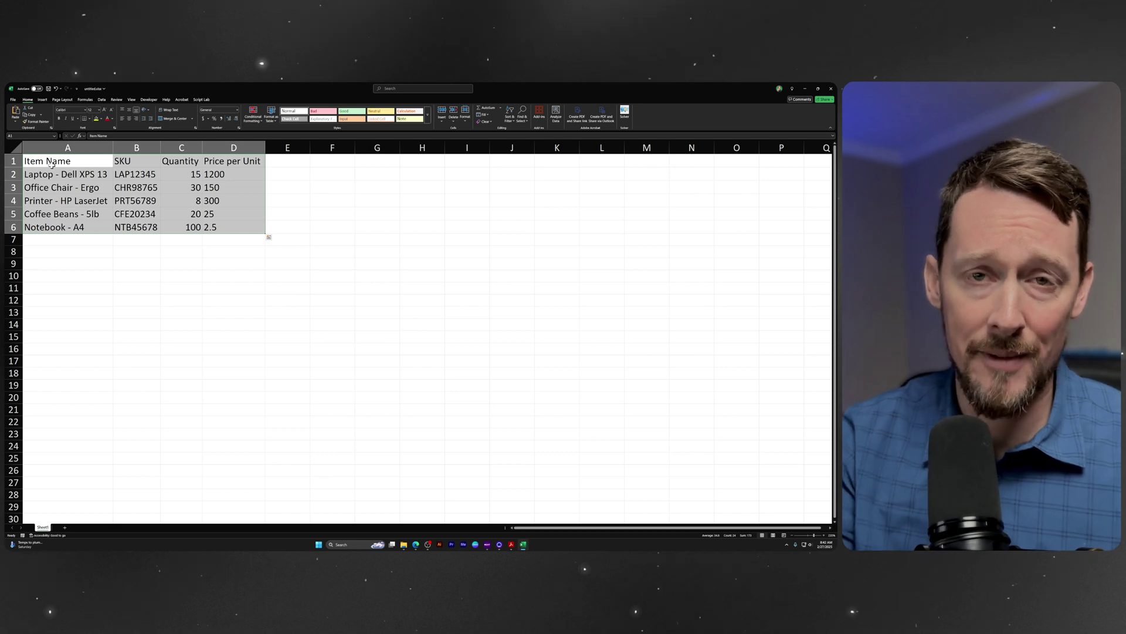